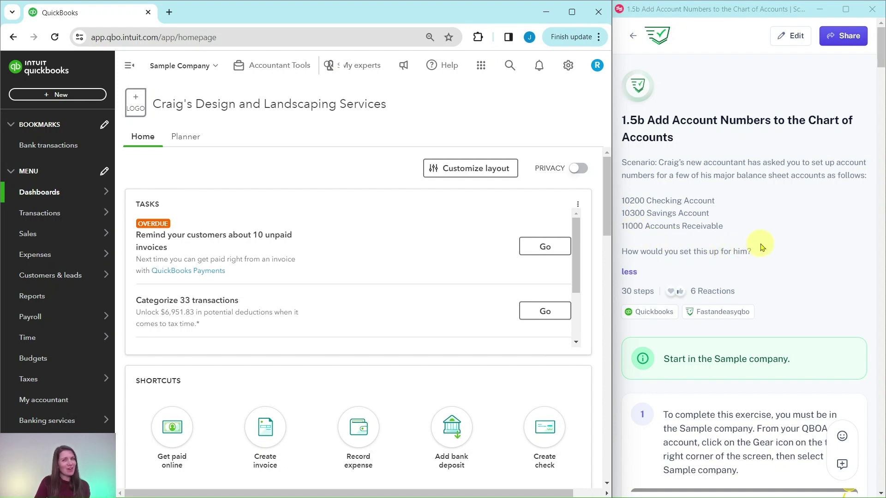
- Open the Advanced page of Account and Settings, where account numbers show as Off
scroll(762, 246, "down", 5)
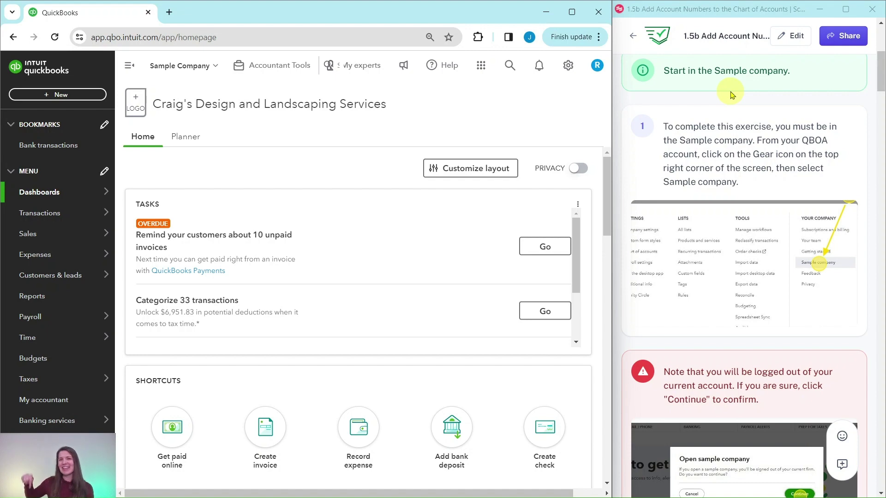
scroll(730, 95, "down", 9)
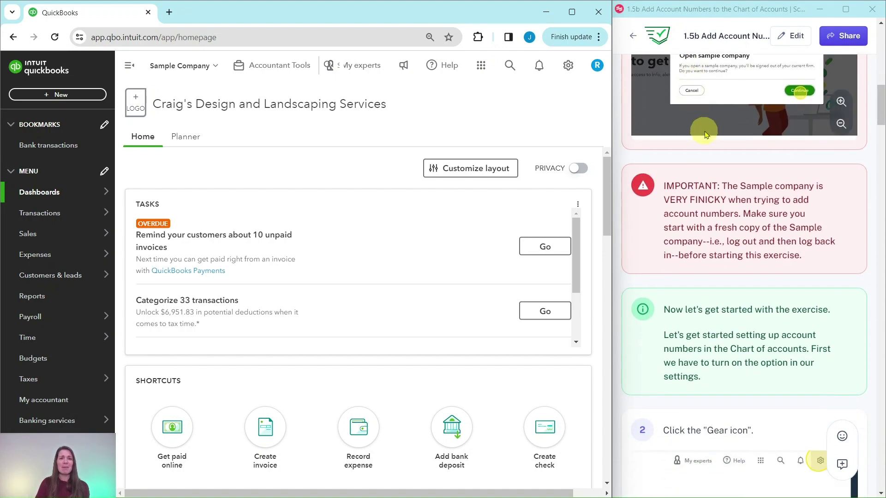
scroll(705, 134, "down", 1)
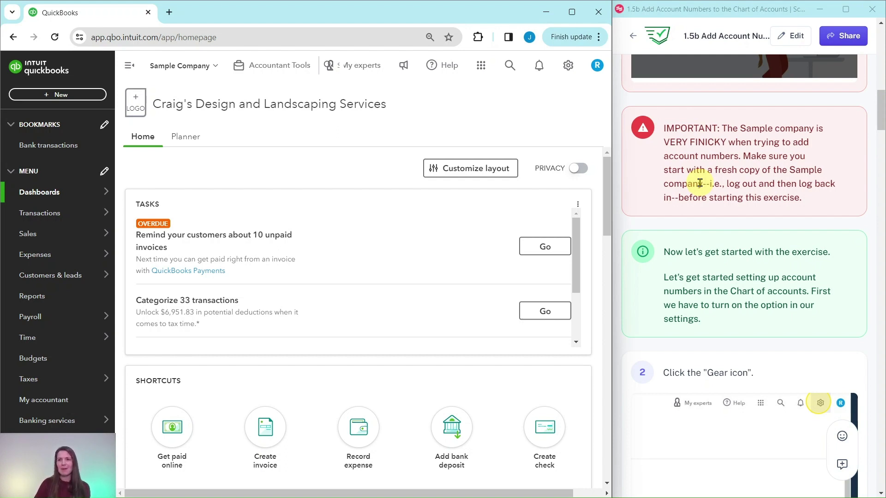
scroll(706, 182, "down", 3)
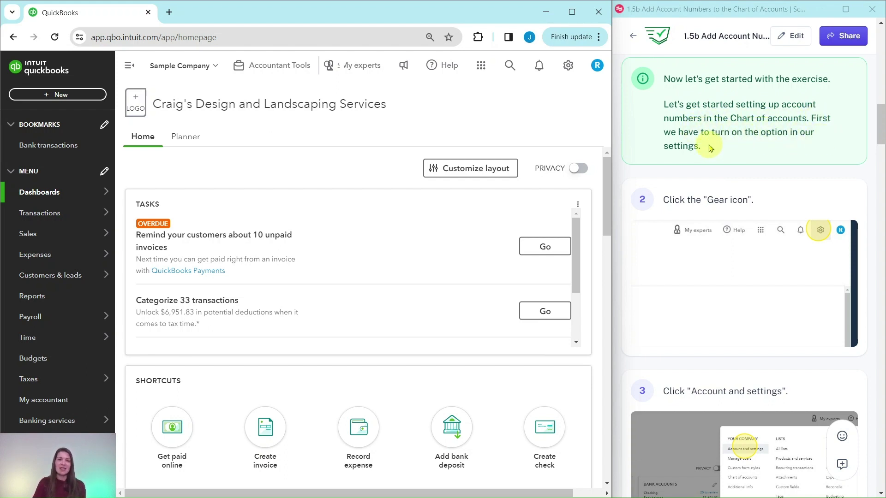
scroll(712, 146, "down", 1)
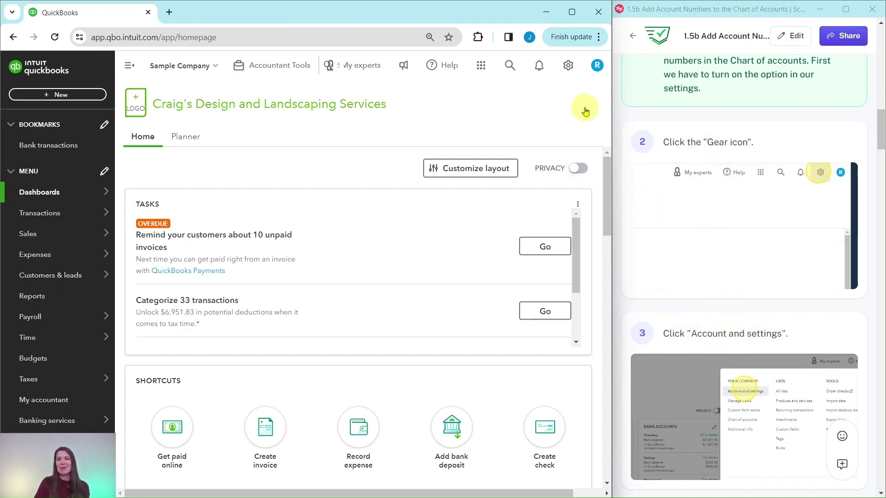
left_click(569, 68)
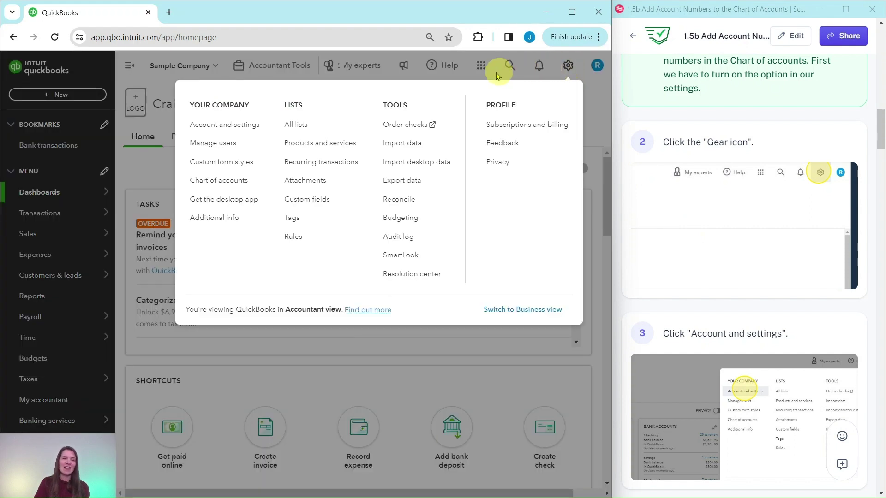
left_click(216, 124)
scroll(737, 213, "down", 10)
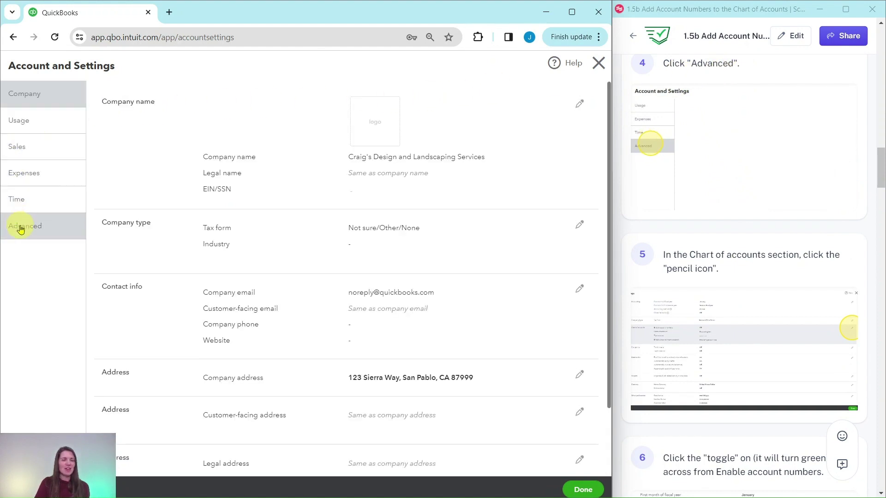
left_click(21, 228)
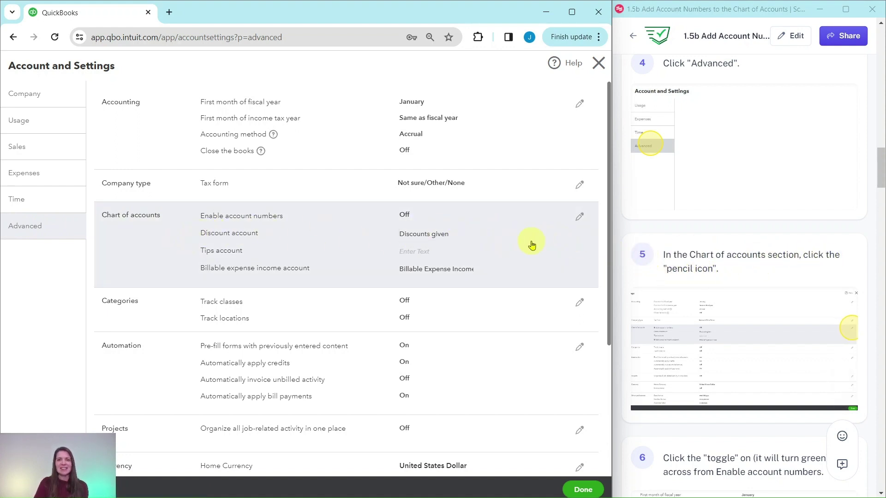
- Turn on Enable account numbers with Show account numbers ticked, and save the Chart of accounts settings
left_click(579, 217)
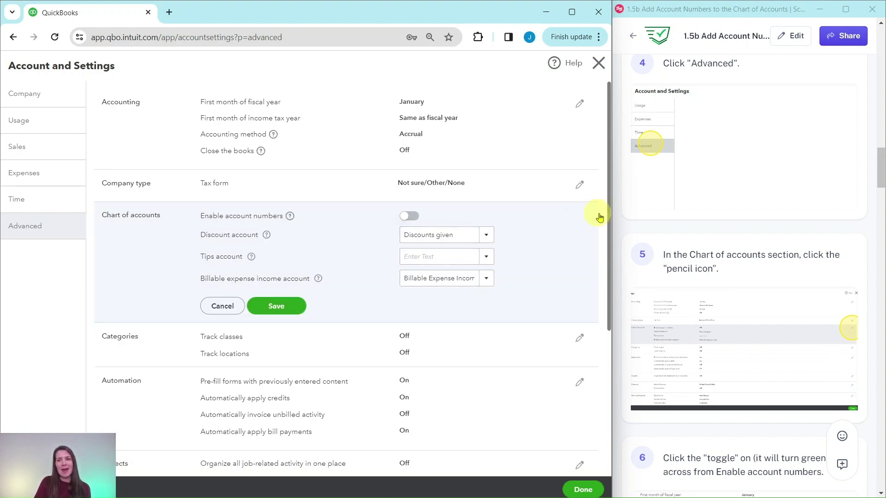
scroll(710, 230, "down", 5)
scroll(710, 230, "down", 2)
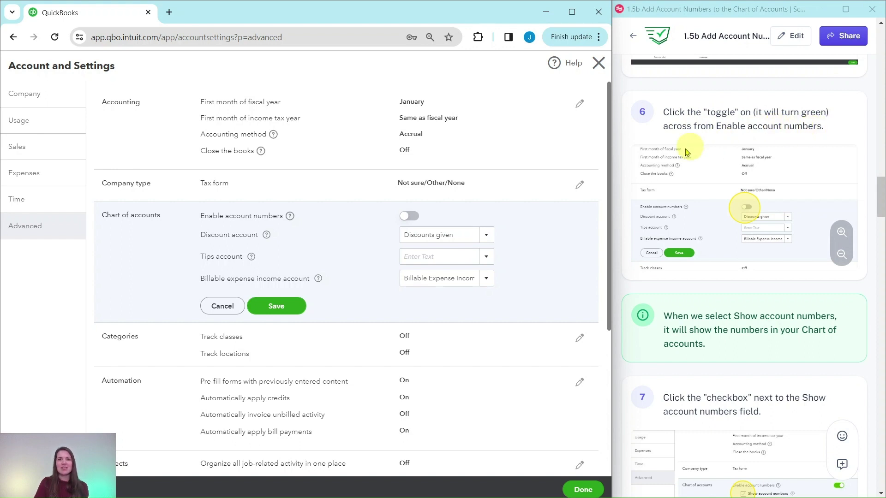
left_click(409, 217)
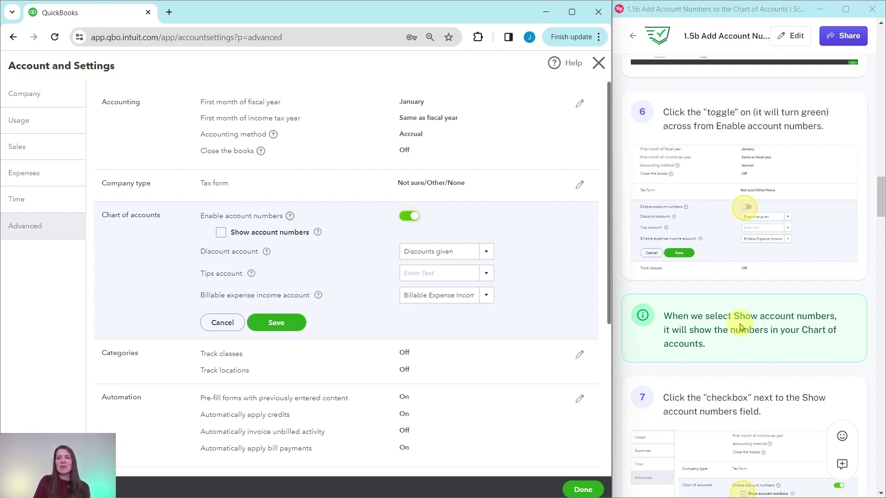
scroll(734, 328, "down", 1)
scroll(734, 327, "down", 3)
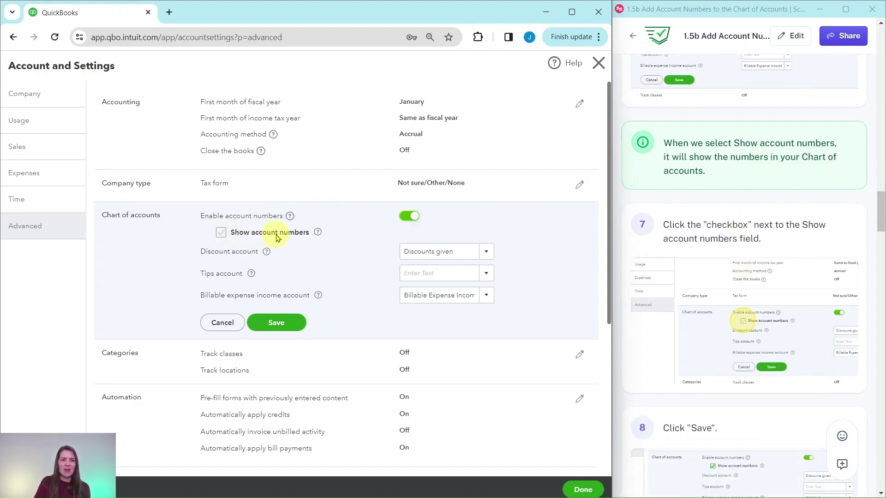
left_click(221, 234)
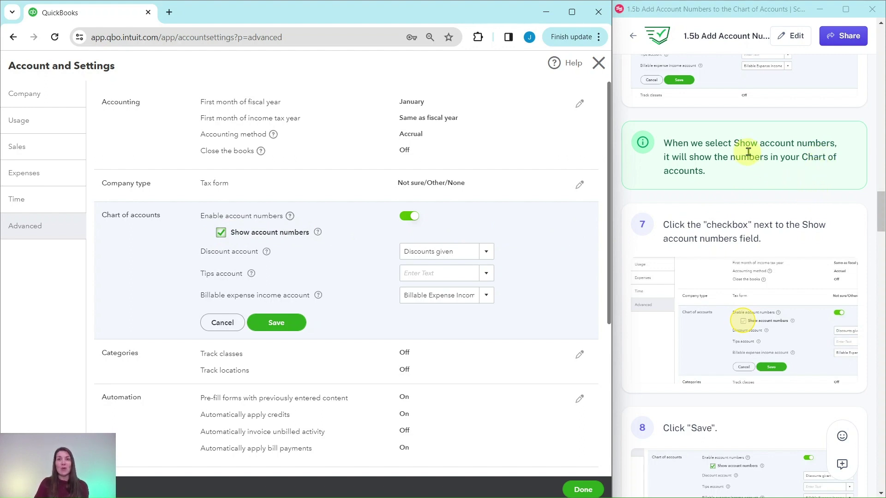
scroll(789, 183, "down", 1)
scroll(787, 167, "down", 5)
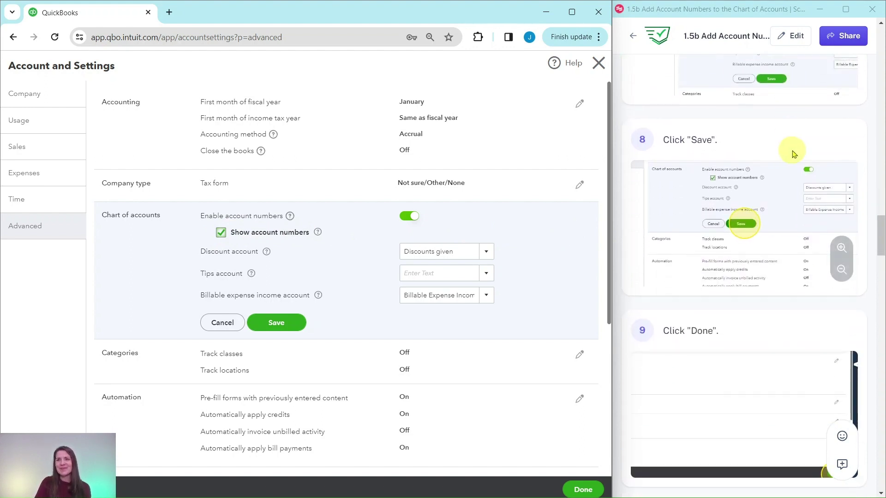
scroll(718, 155, "down", 1)
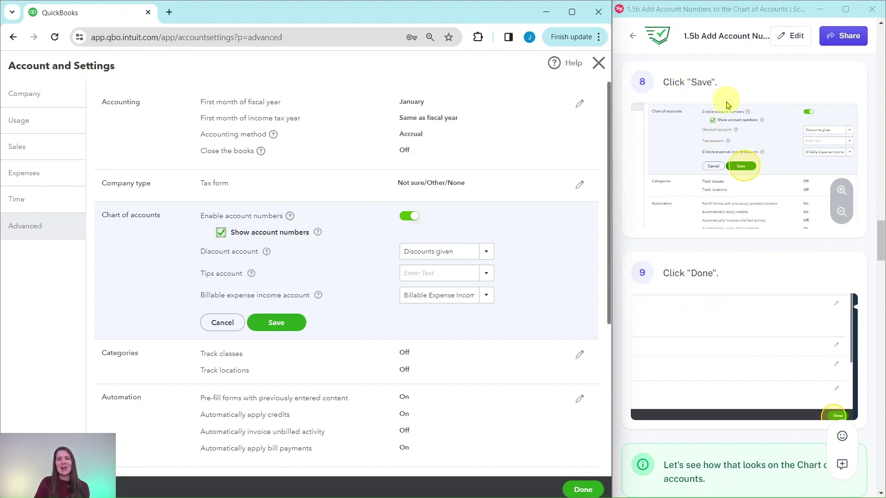
left_click(277, 324)
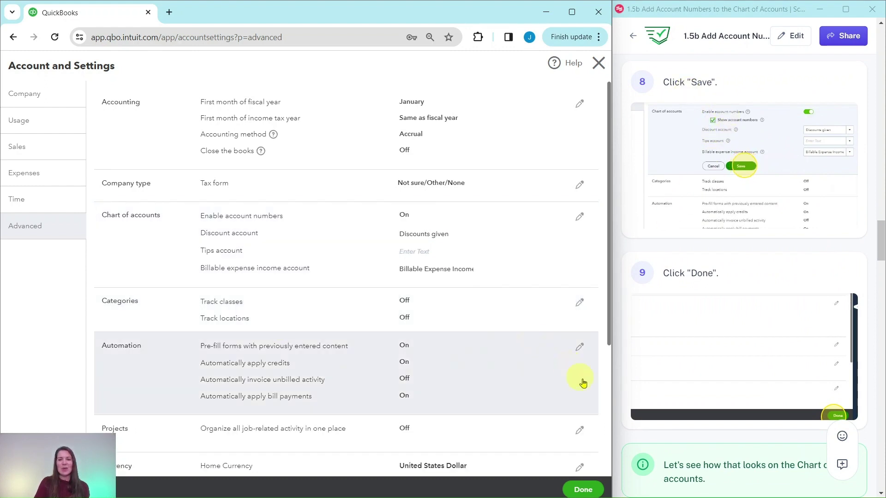
- Close Account and Settings with Done and return to the company homepage
left_click(583, 490)
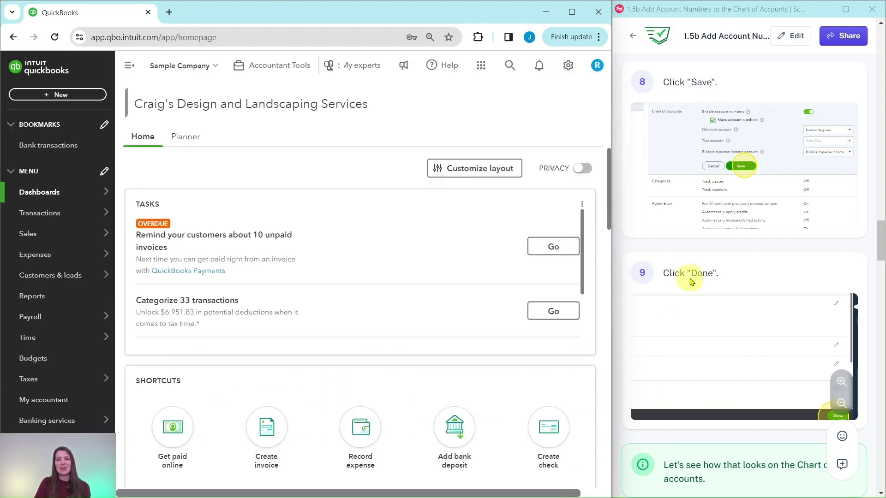
scroll(706, 241, "down", 4)
scroll(683, 234, "down", 1)
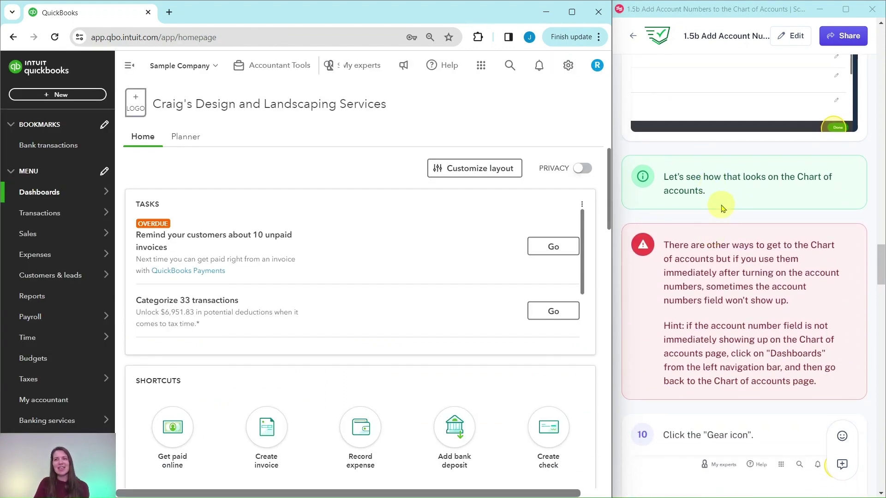
scroll(693, 201, "down", 1)
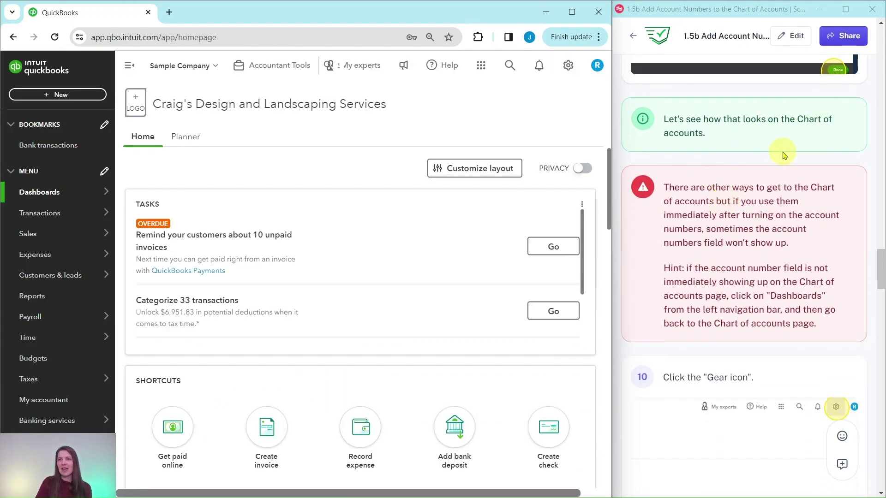
scroll(761, 148, "down", 1)
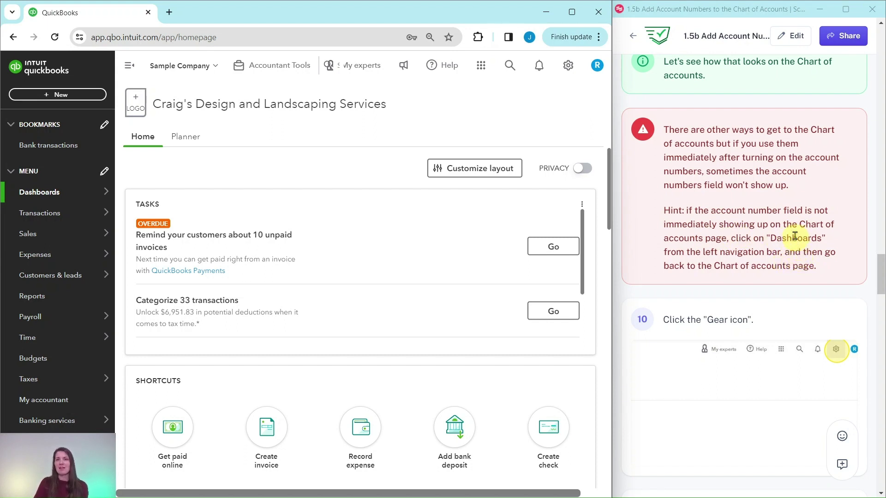
scroll(792, 240, "down", 5)
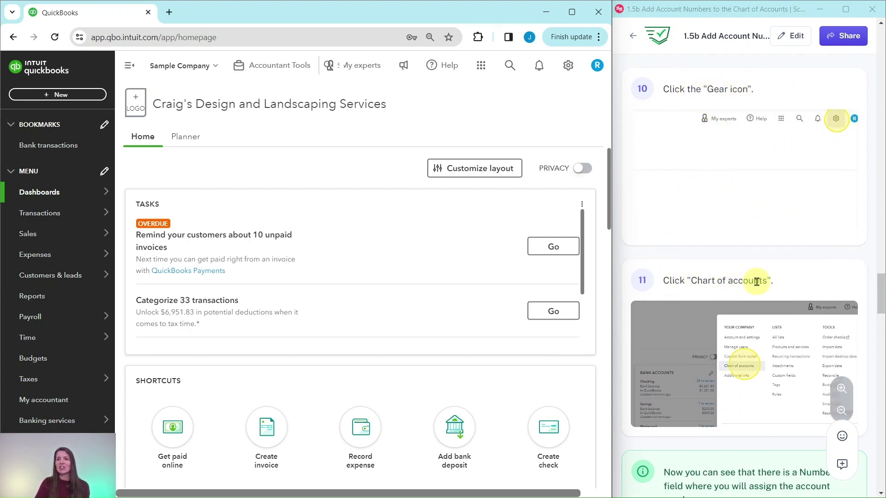
- Open the chart of accounts from the settings menu, then go back to the dashboard
left_click(568, 69)
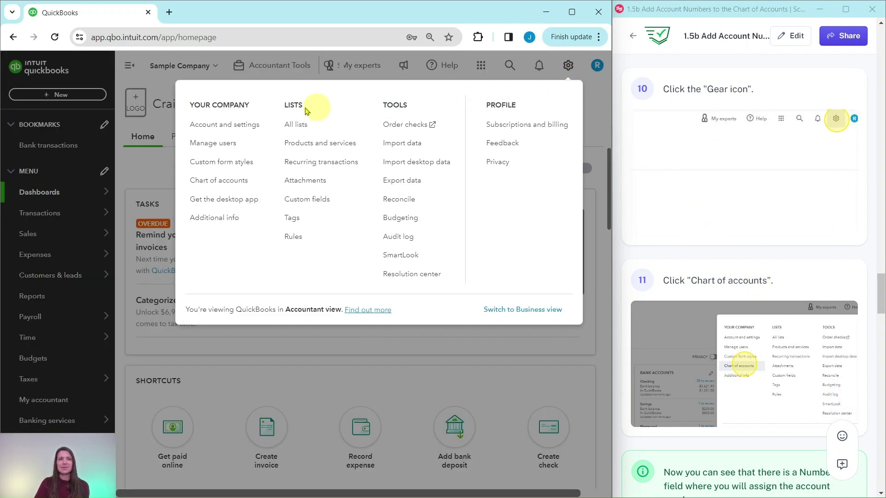
left_click(217, 181)
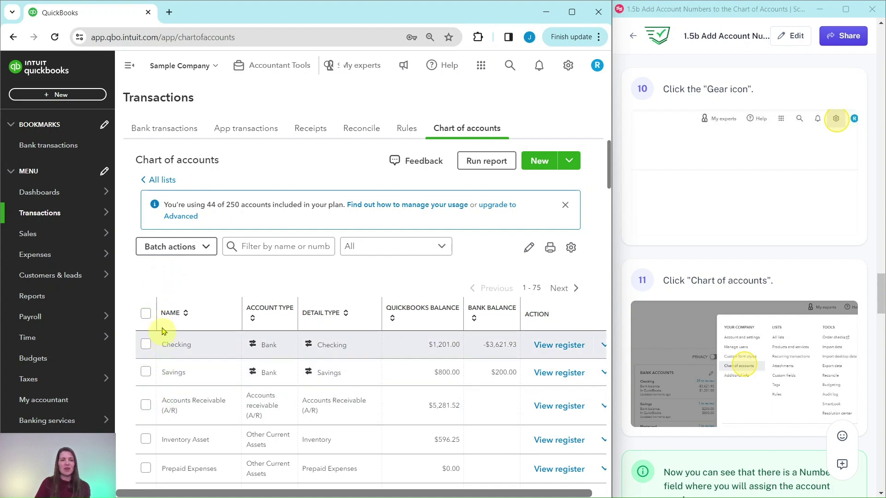
scroll(760, 296, "down", 8)
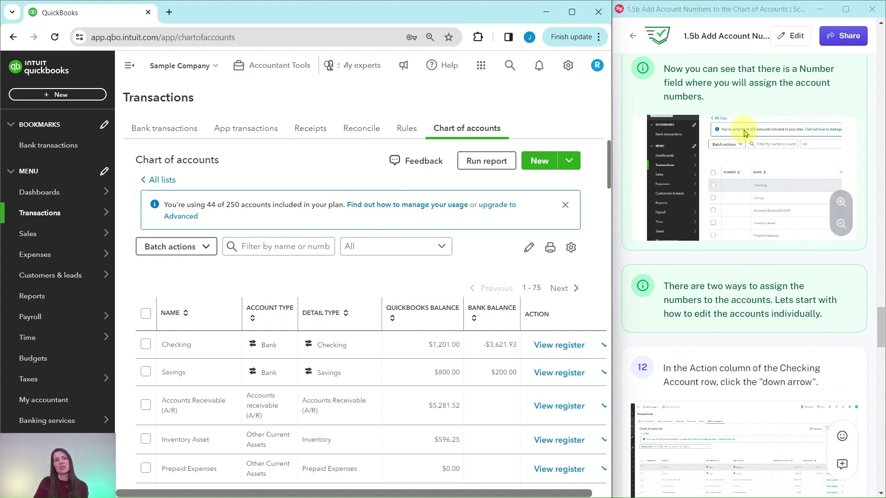
left_click(31, 193)
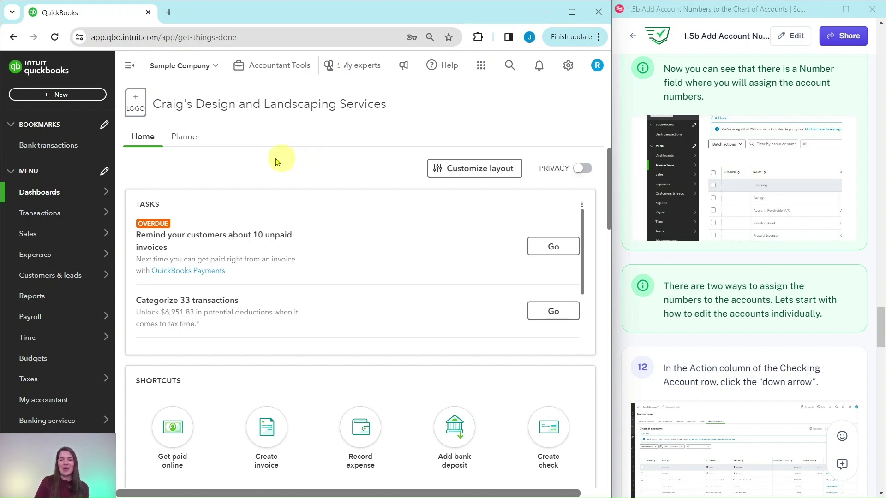
- Open Chart of accounts from the Transactions menu to list Checking, Savings and Accounts Receivable
mouse_move(37, 215)
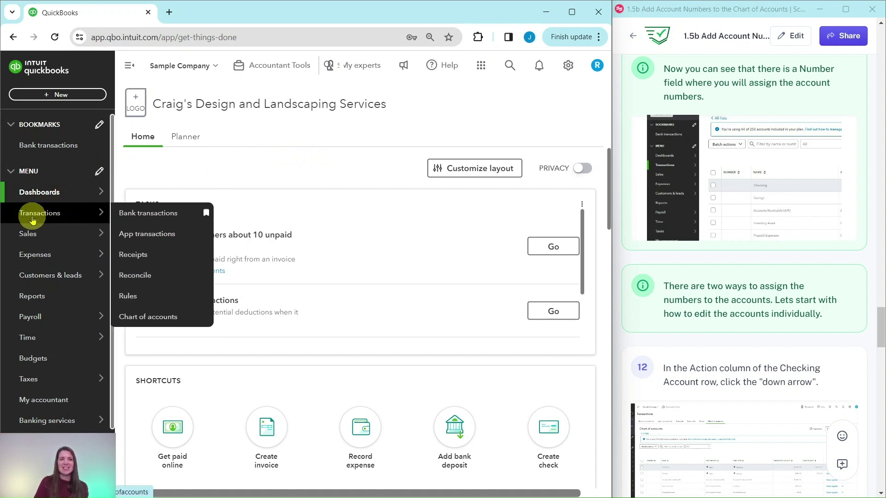
left_click(145, 320)
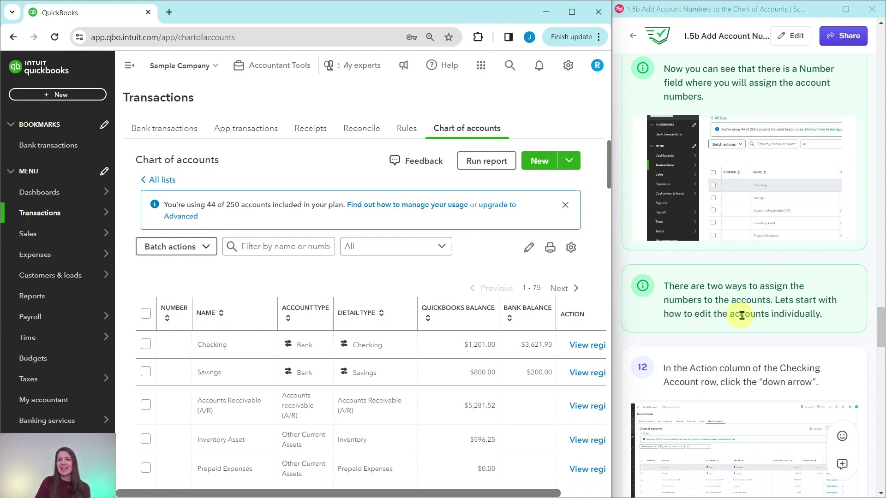
scroll(759, 315, "down", 6)
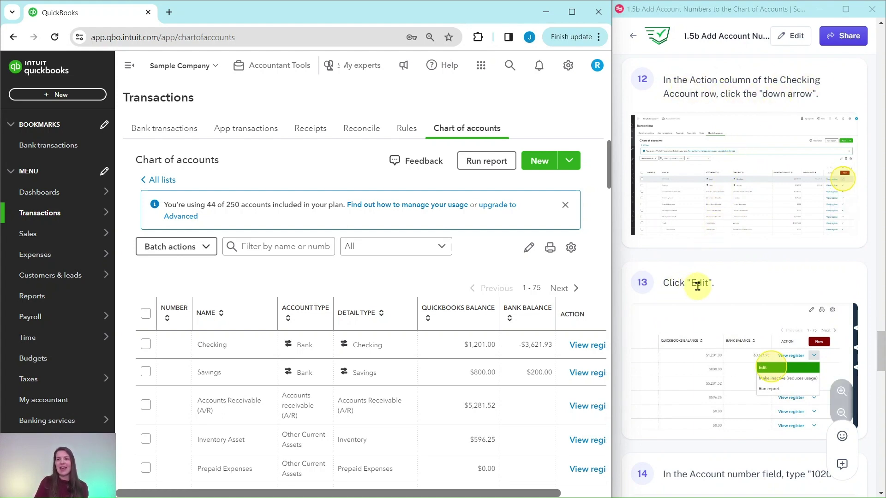
scroll(546, 272, "down", 3)
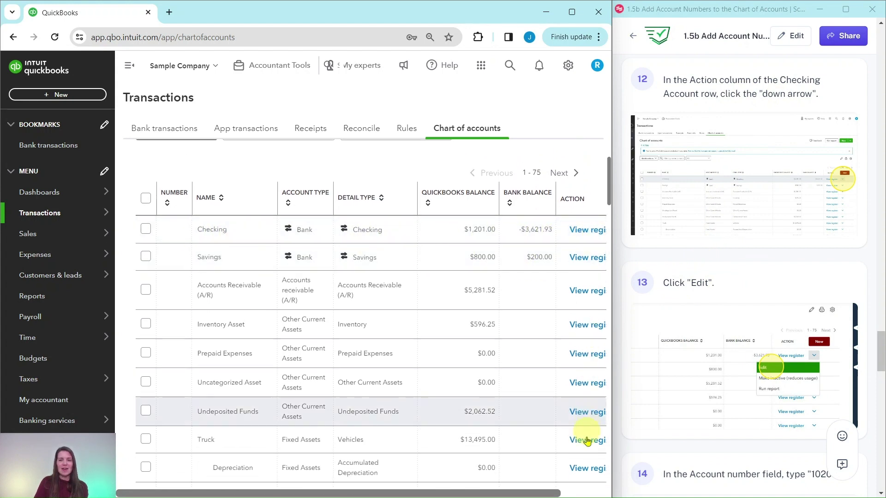
left_click_drag(557, 494, 603, 495)
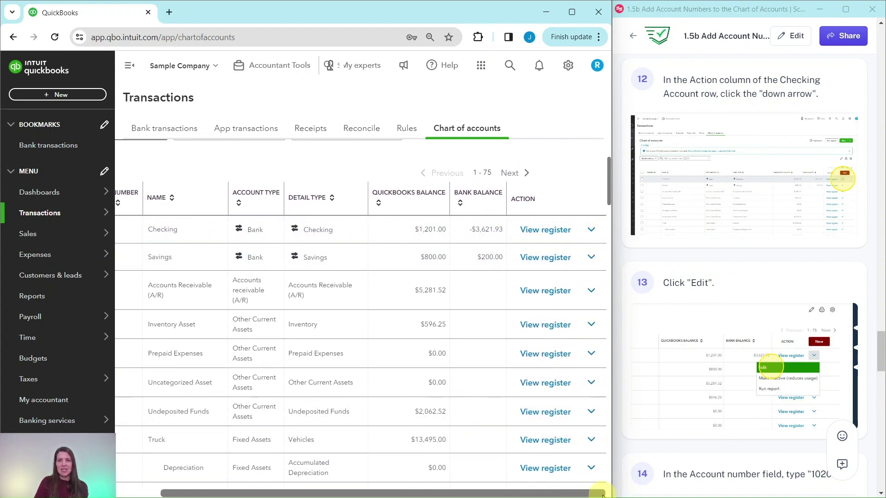
- Edit the Checking account to give it account number 10200 and save
left_click(591, 231)
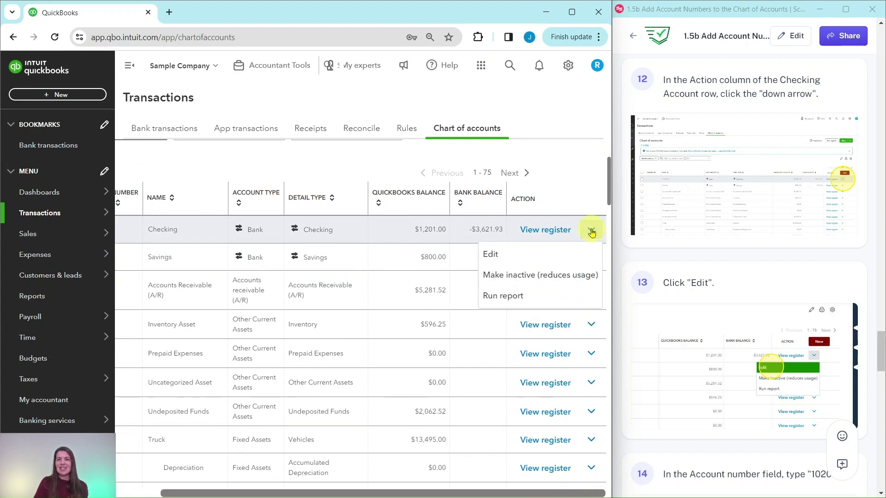
left_click(490, 253)
scroll(738, 238, "down", 7)
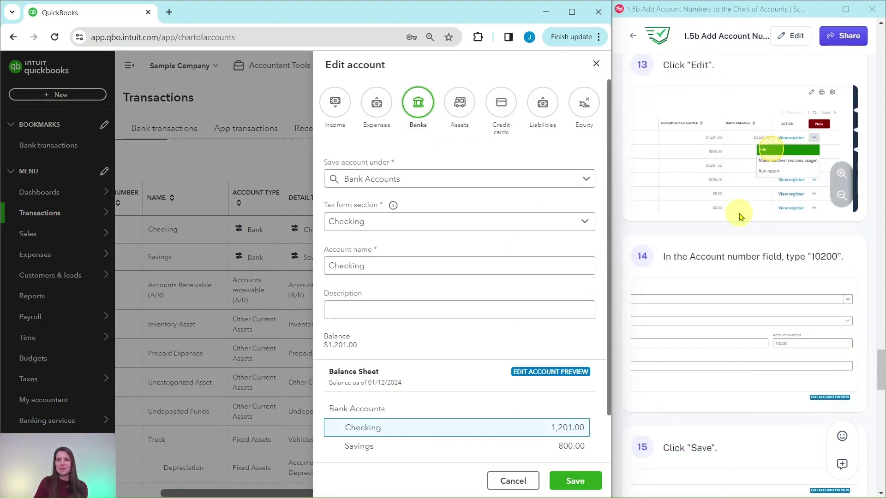
scroll(739, 213, "up", 1)
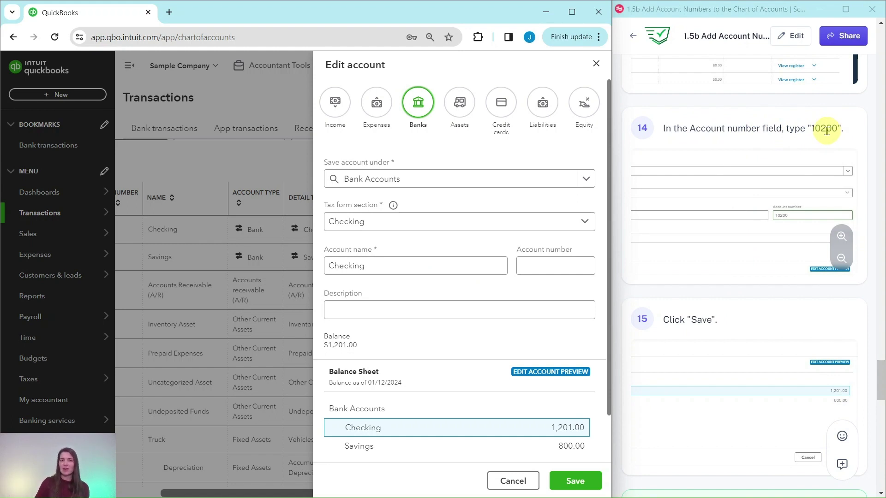
left_click(546, 266)
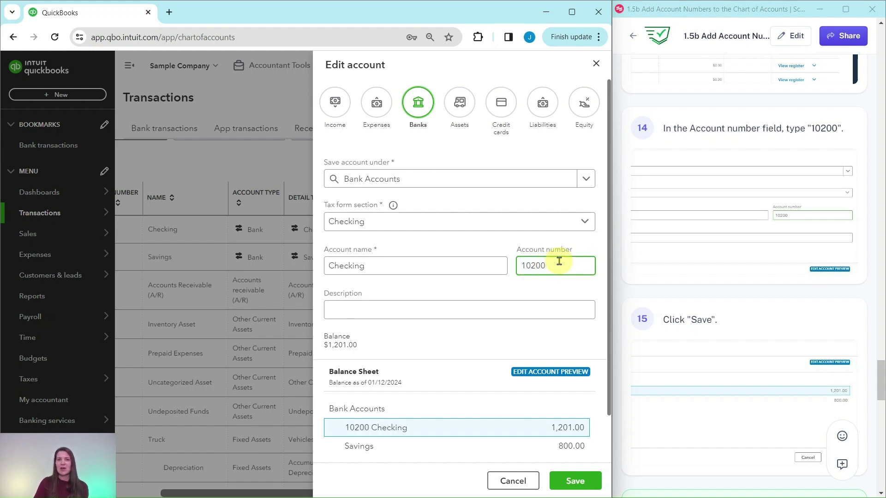
scroll(679, 236, "down", 2)
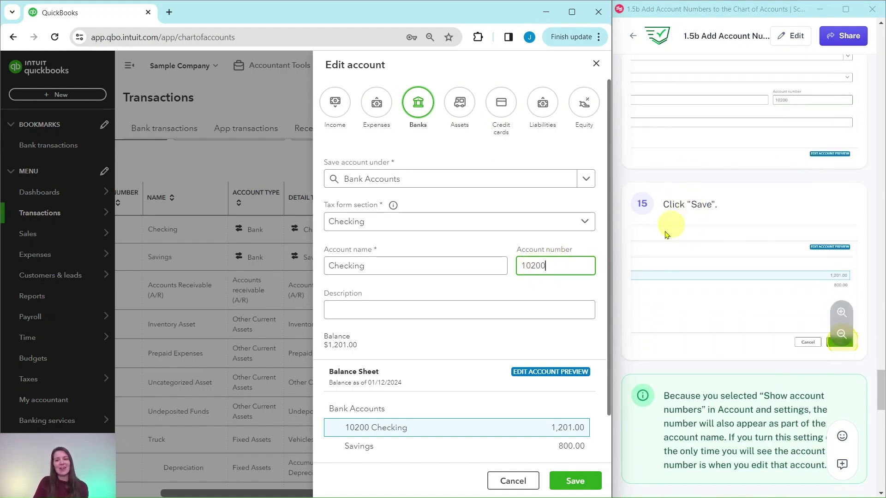
left_click(573, 482)
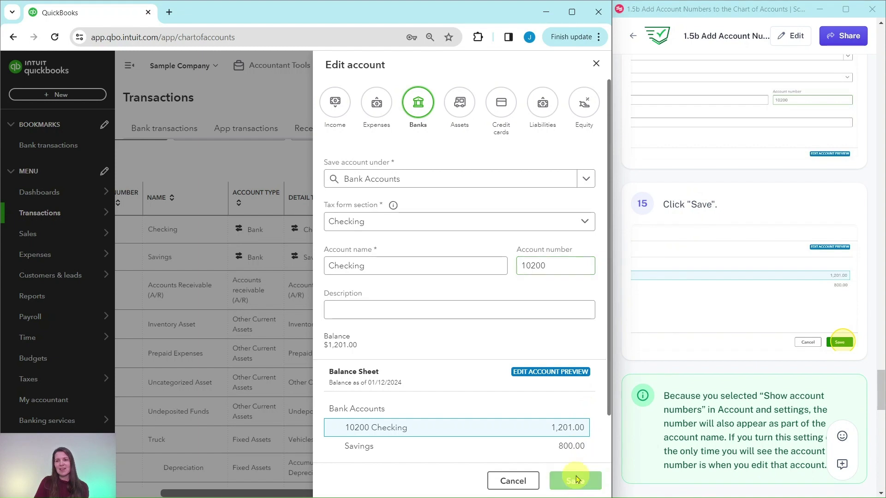
- Scroll through the Chart of accounts to review 10200 Checking and the still-unnumbered accounts
scroll(734, 173, "down", 6)
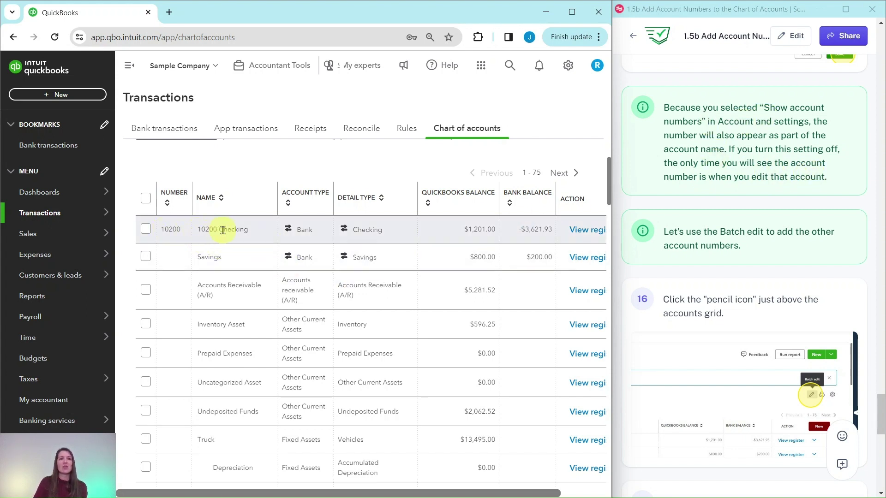
scroll(757, 222, "down", 4)
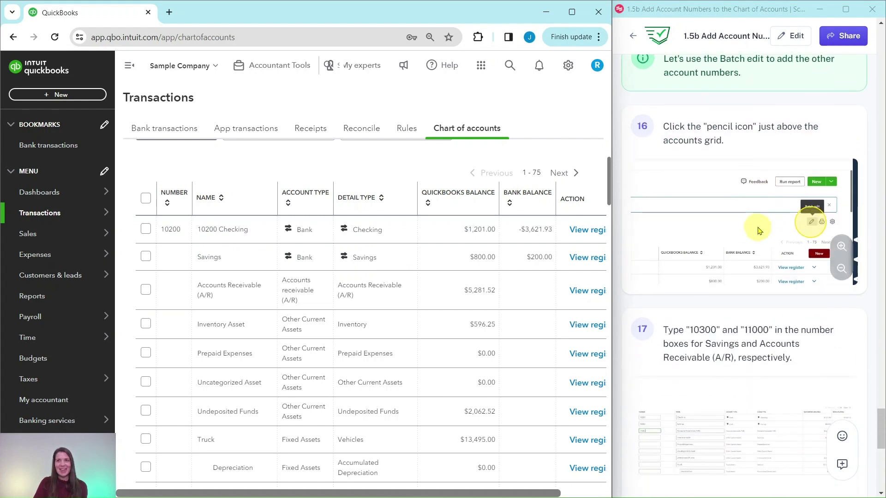
scroll(739, 181, "up", 1)
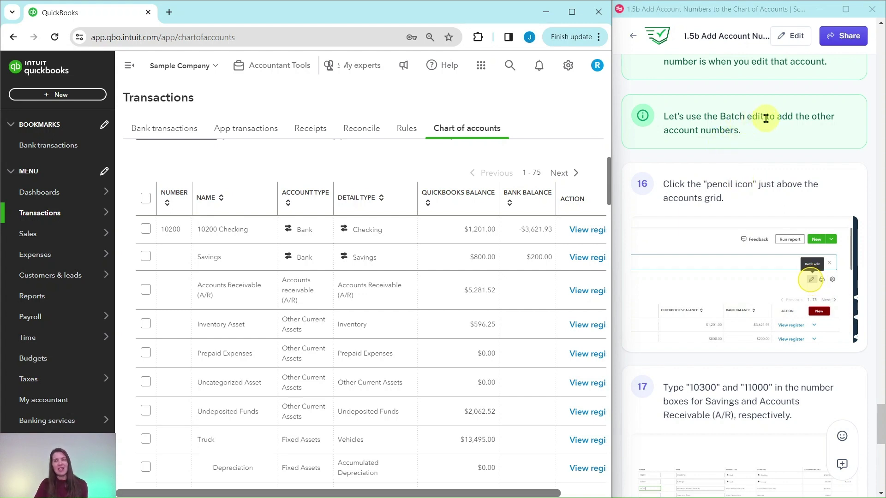
scroll(718, 159, "down", 1)
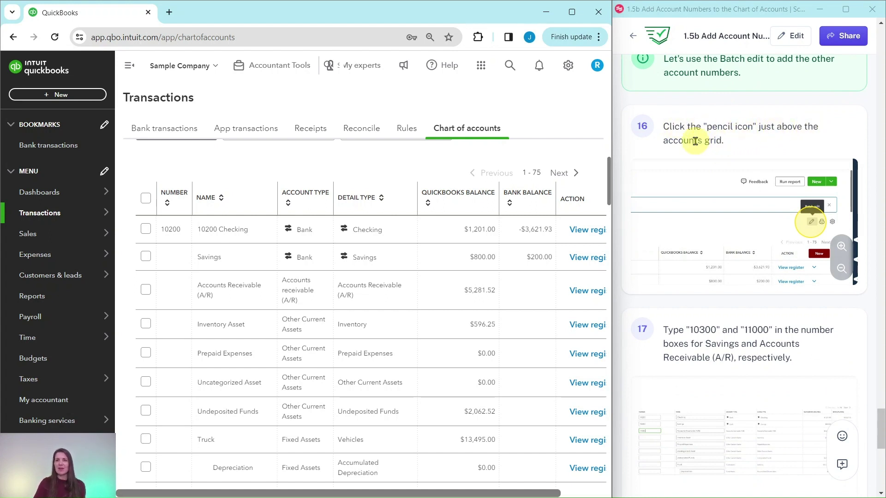
scroll(530, 192, "up", 2)
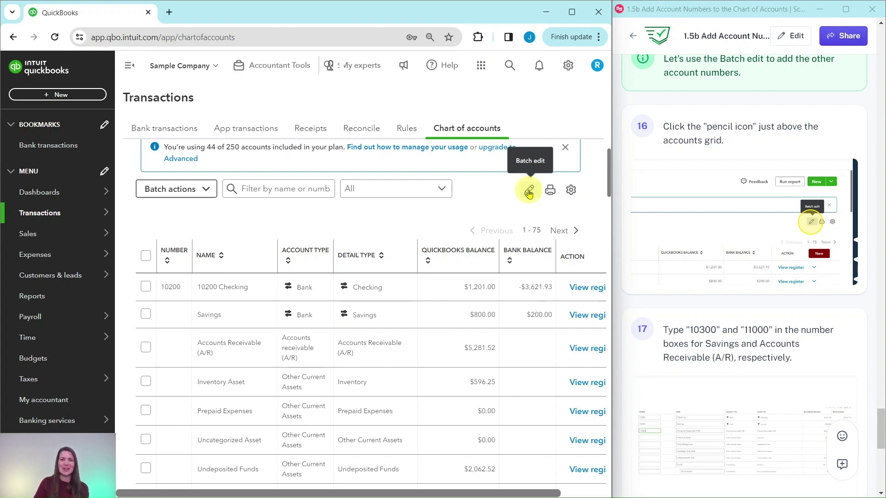
- Batch edit the account numbers: Savings 10300 and Accounts Receivable (A/R) 11000, then save
left_click(529, 192)
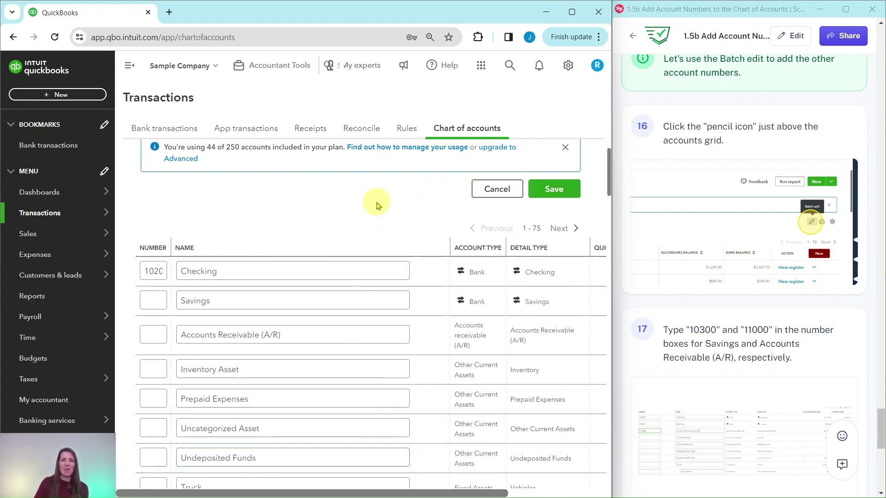
scroll(367, 201, "down", 2)
scroll(369, 201, "down", 2)
scroll(709, 242, "down", 3)
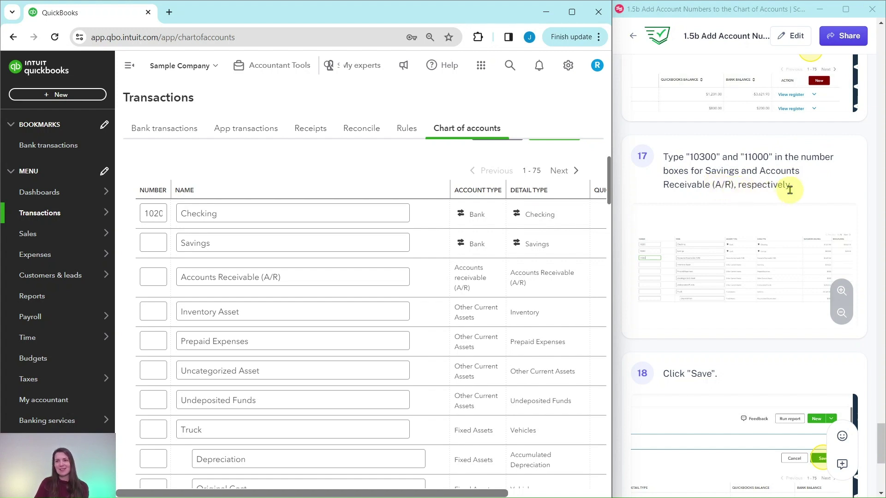
left_click(152, 243)
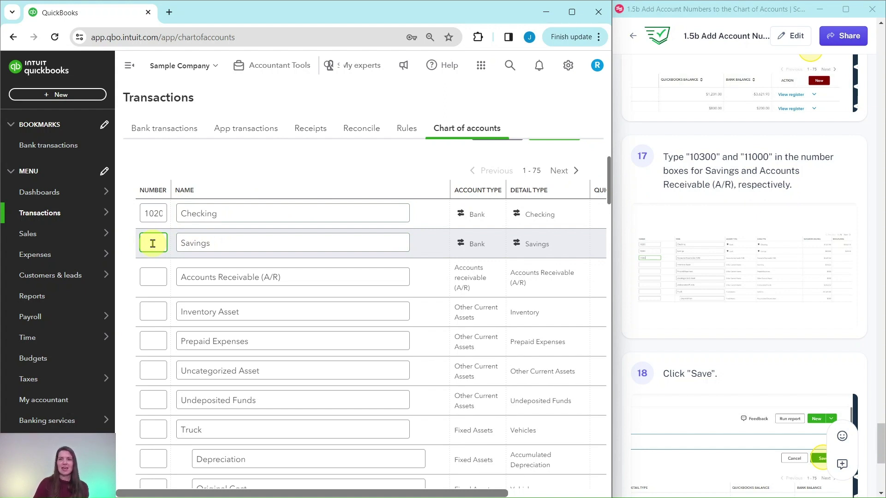
type("10300")
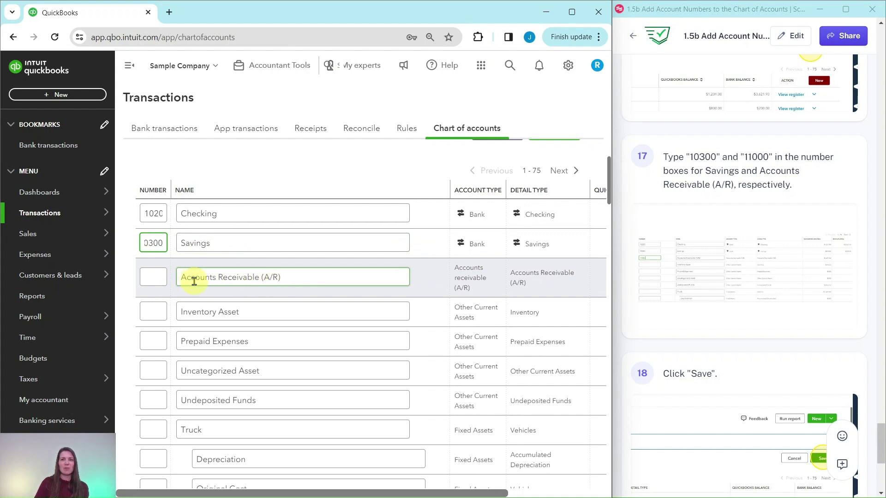
left_click(150, 277)
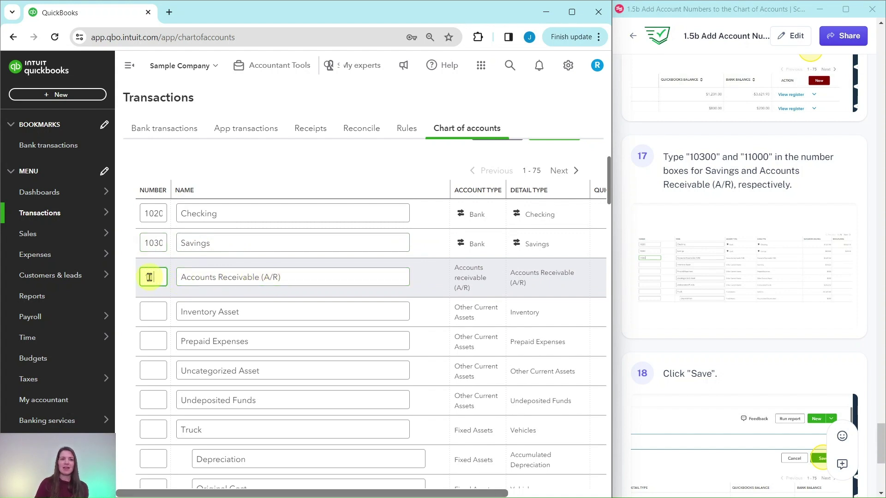
type("11000")
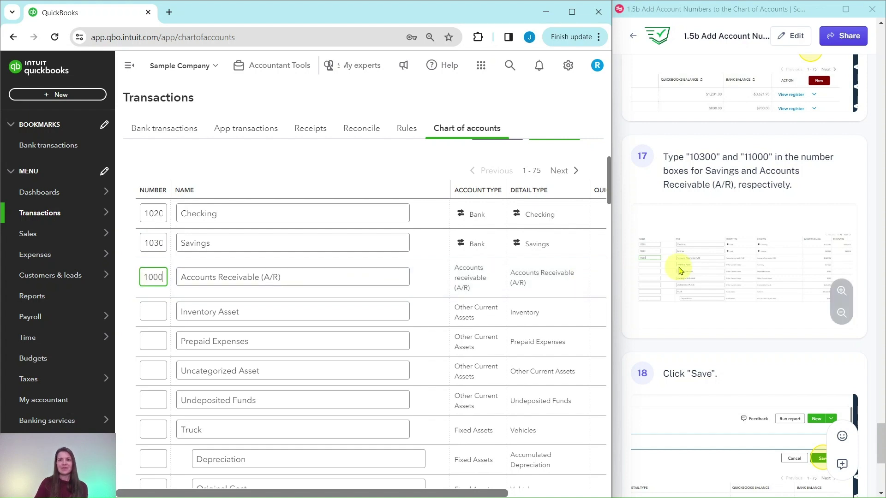
scroll(683, 257, "down", 5)
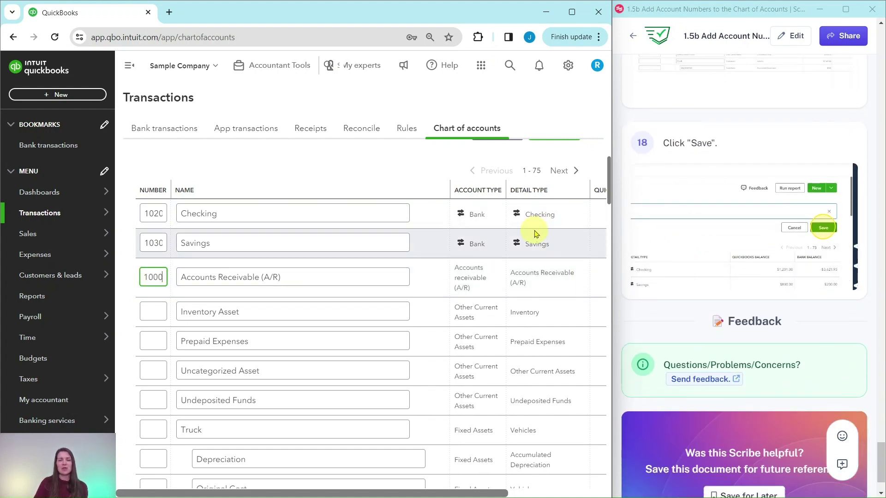
scroll(530, 234, "up", 1)
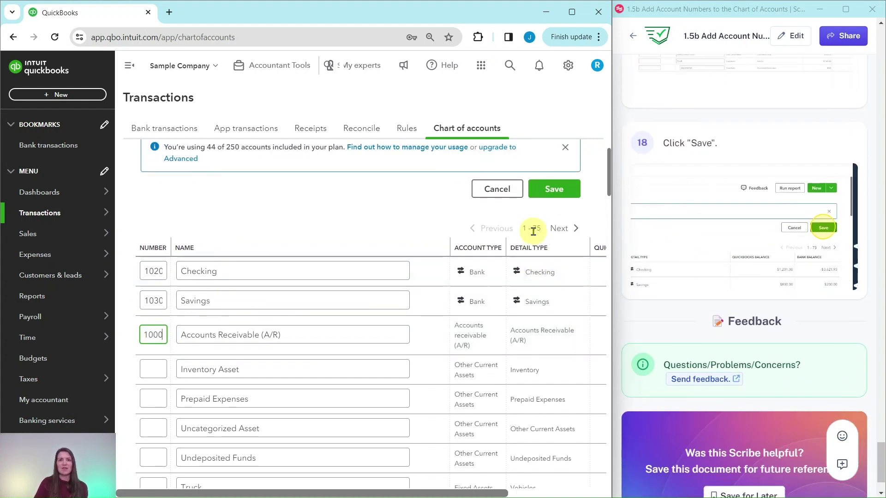
left_click(552, 194)
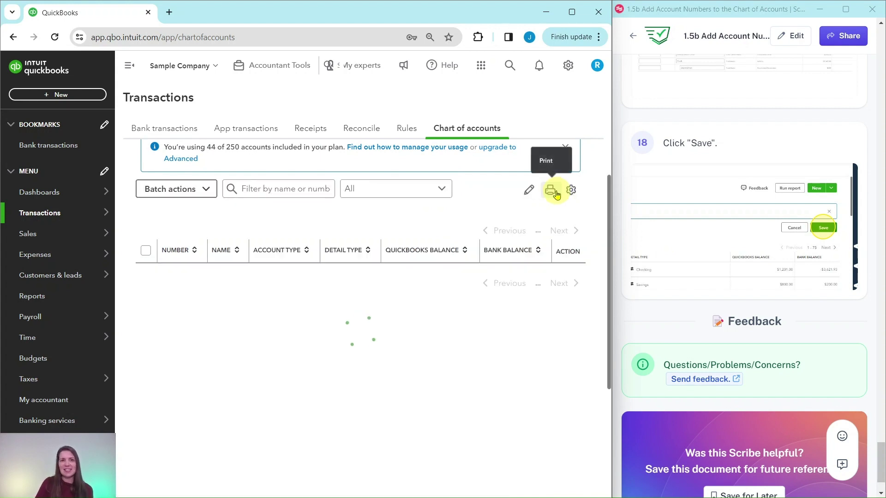